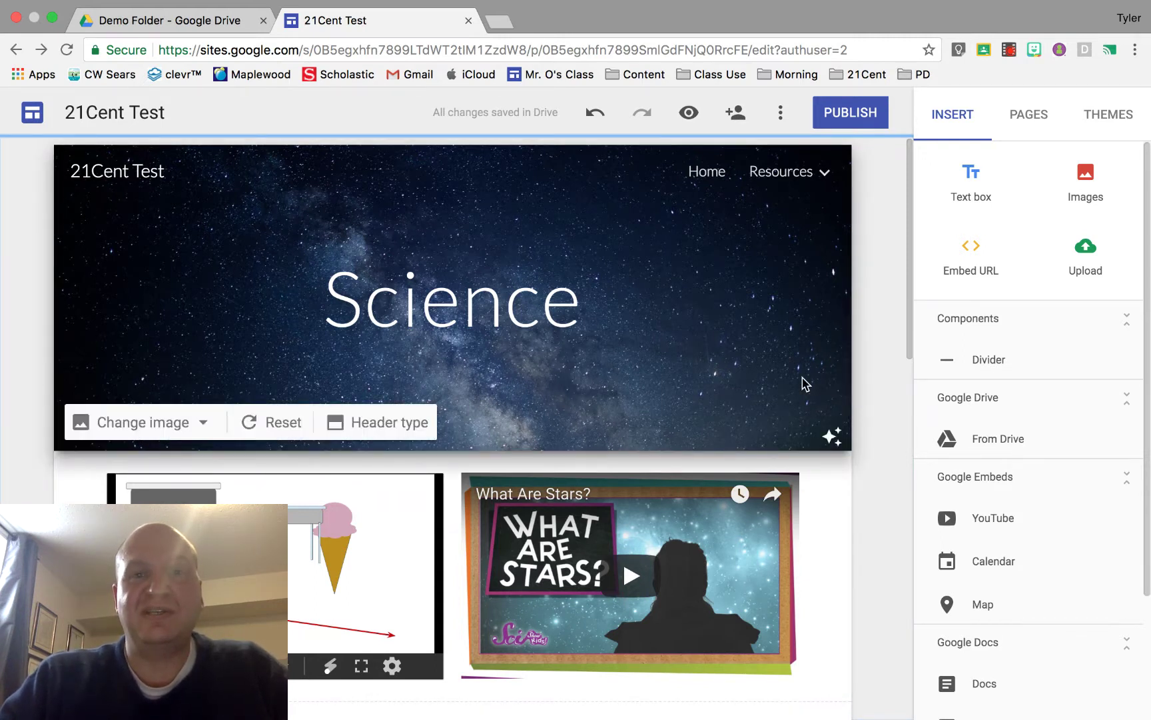
pyautogui.scroll(-5, 894, 476)
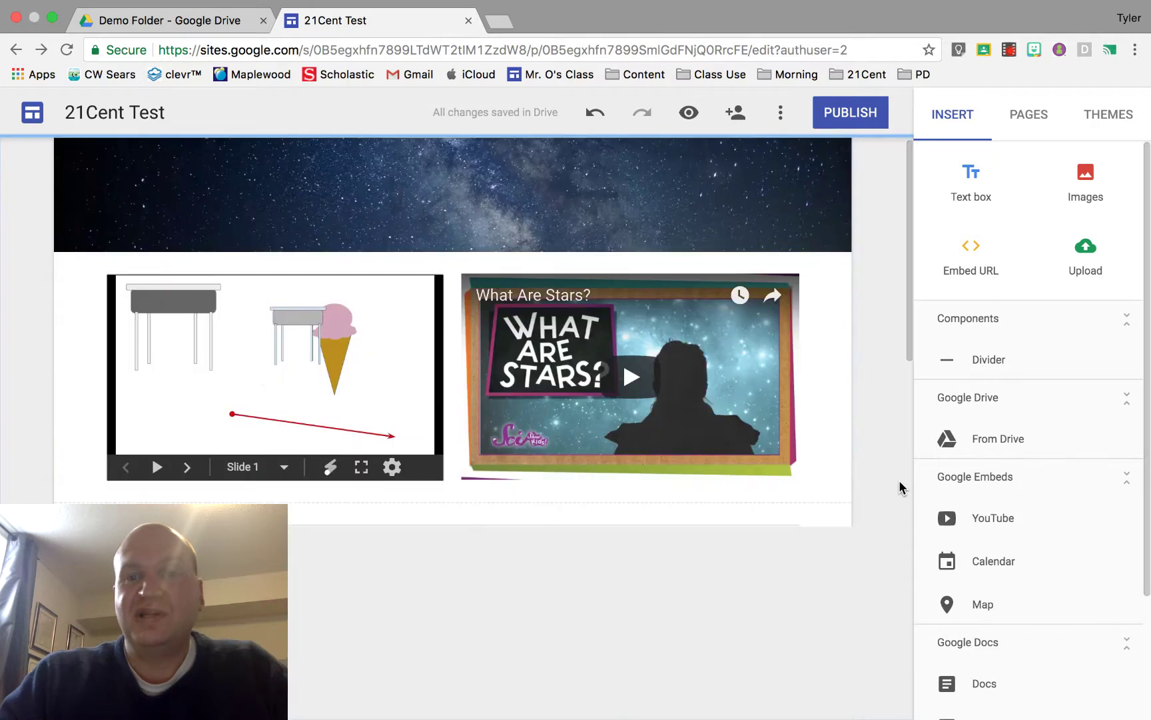
pyautogui.scroll(-10, 900, 482)
pyautogui.scroll(-5, 899, 482)
pyautogui.scroll(-1, 899, 483)
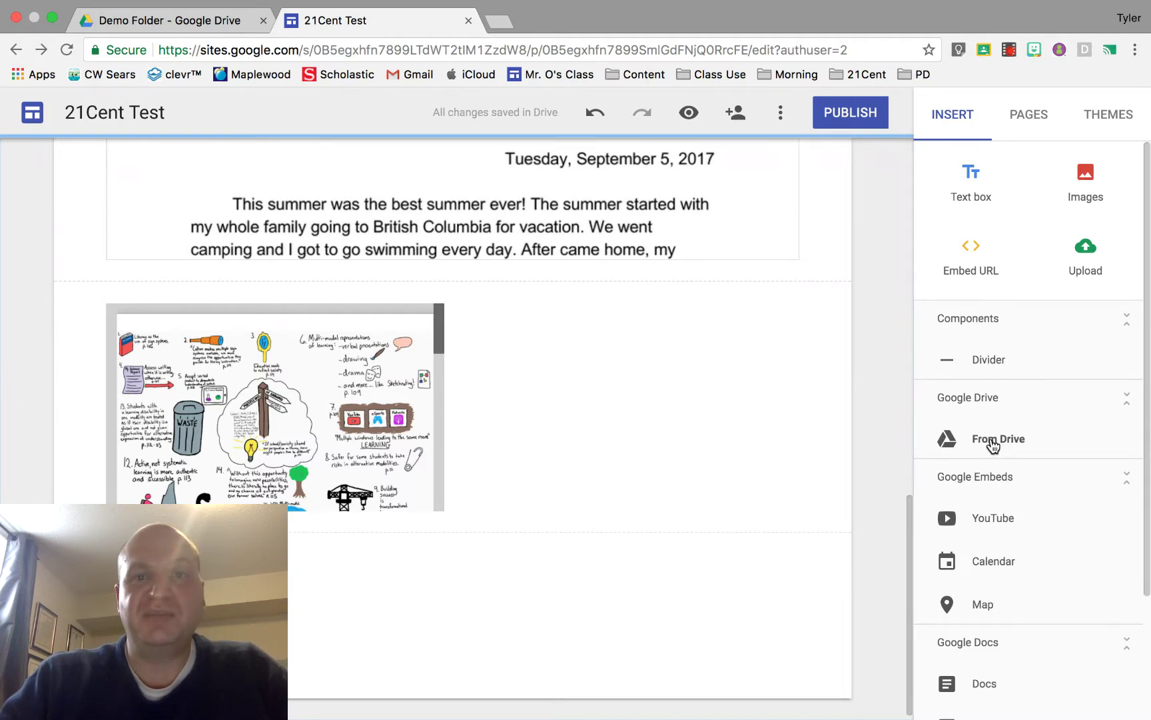
# Step: Bring up the radial insert menu in the empty space right of the sketch image
pyautogui.doubleClick(684, 359)
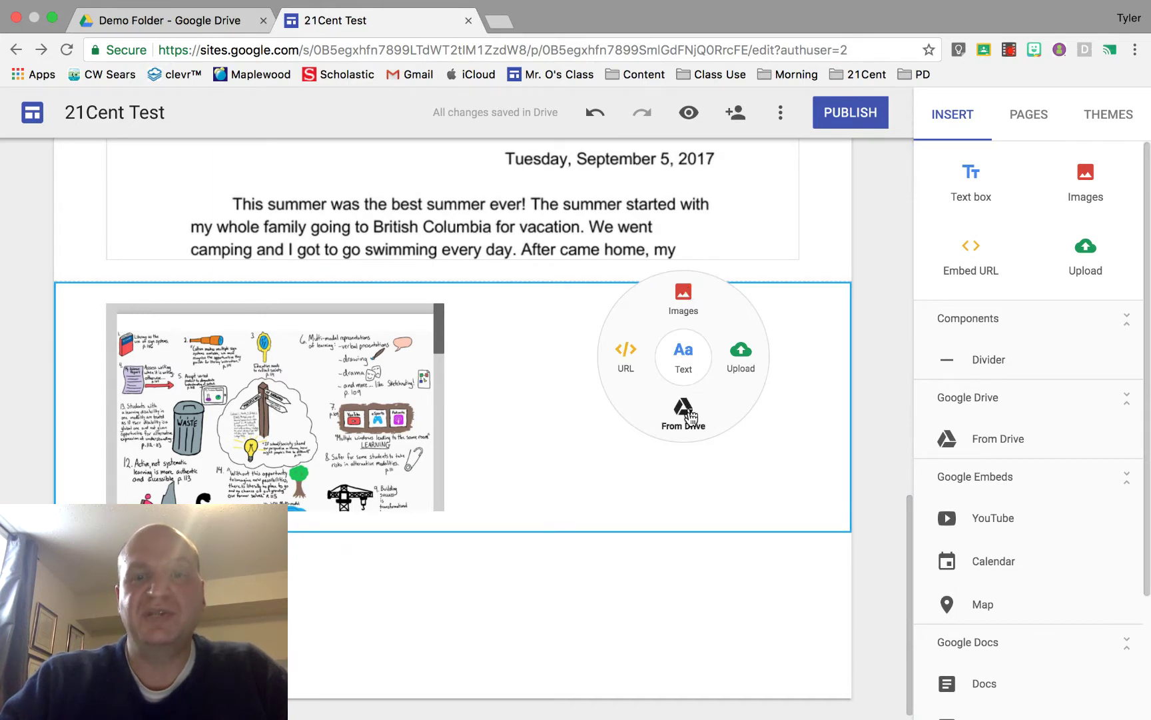
# Step: Open the Images picker from the radial menu and switch it to Google image search
pyautogui.click(684, 296)
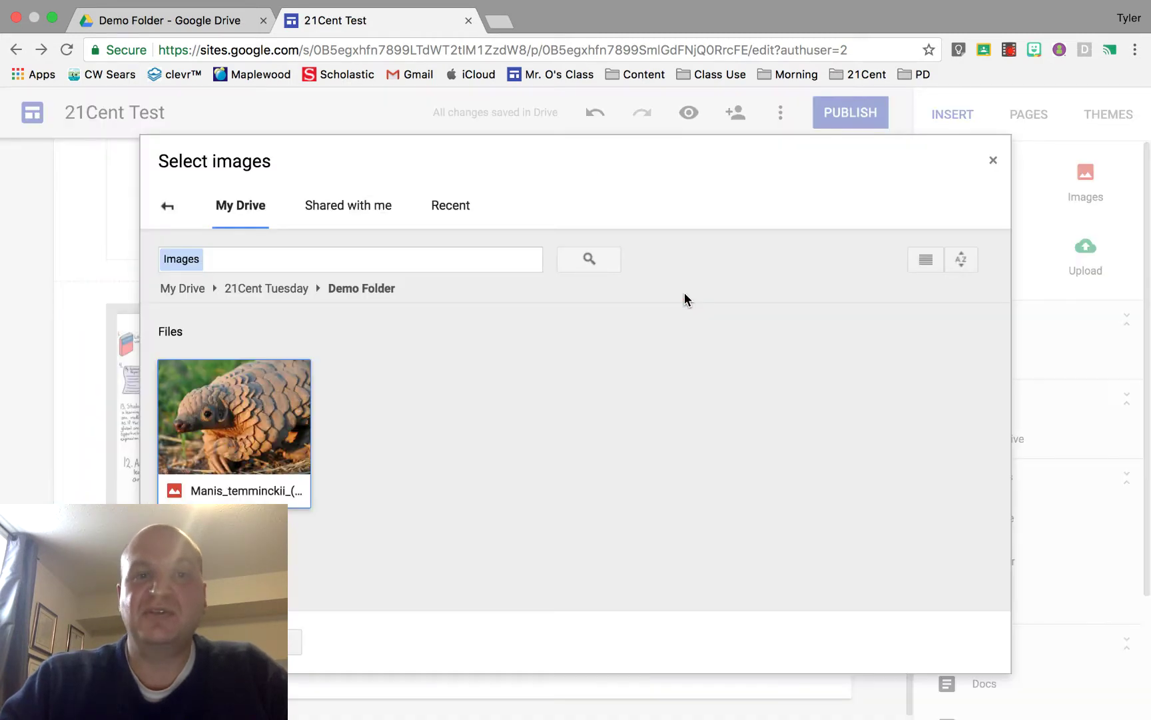
pyautogui.click(166, 206)
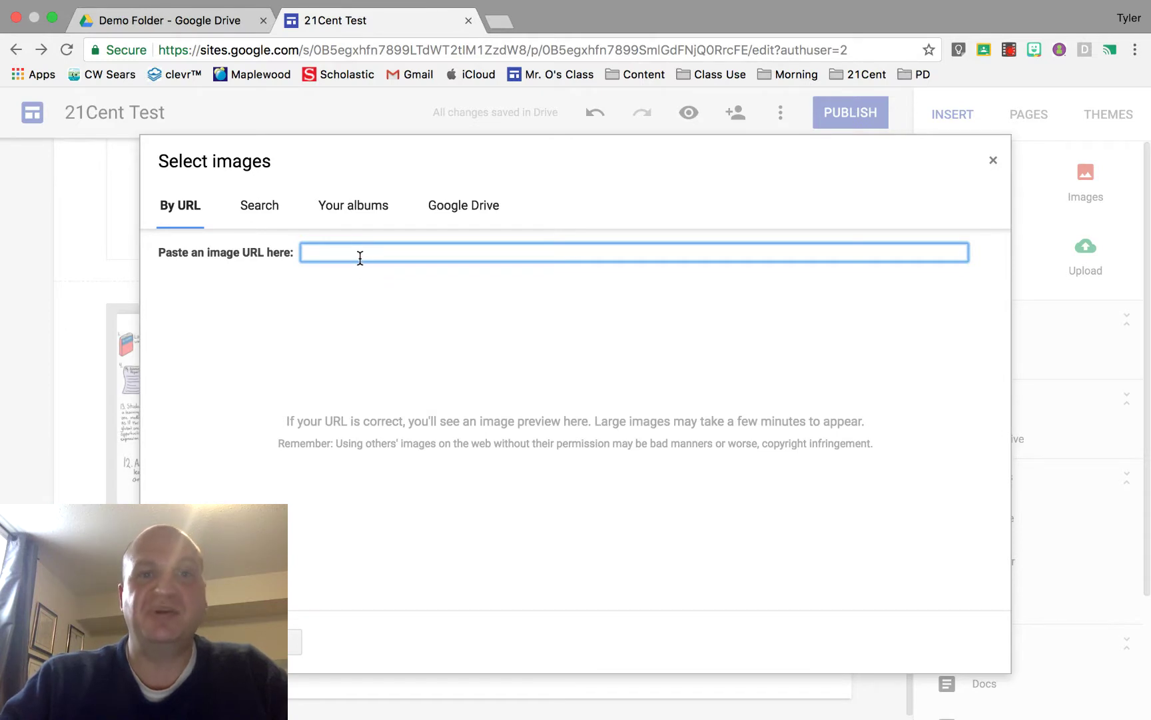
pyautogui.click(247, 204)
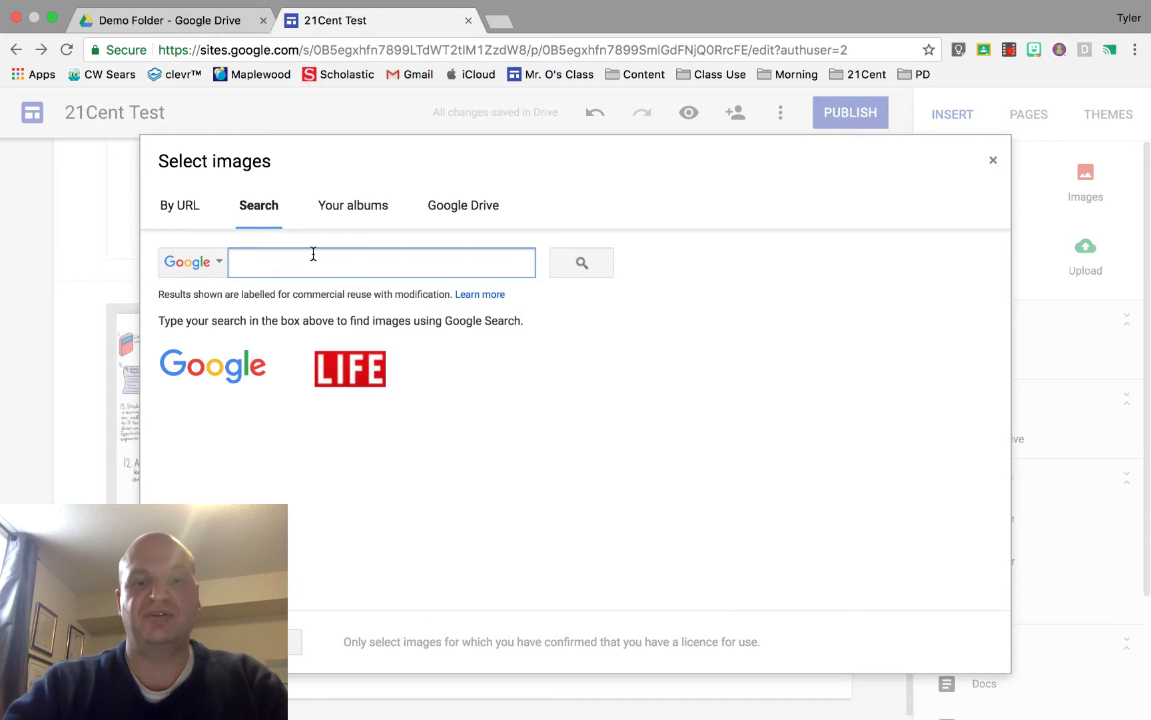
pyautogui.write('kangar')
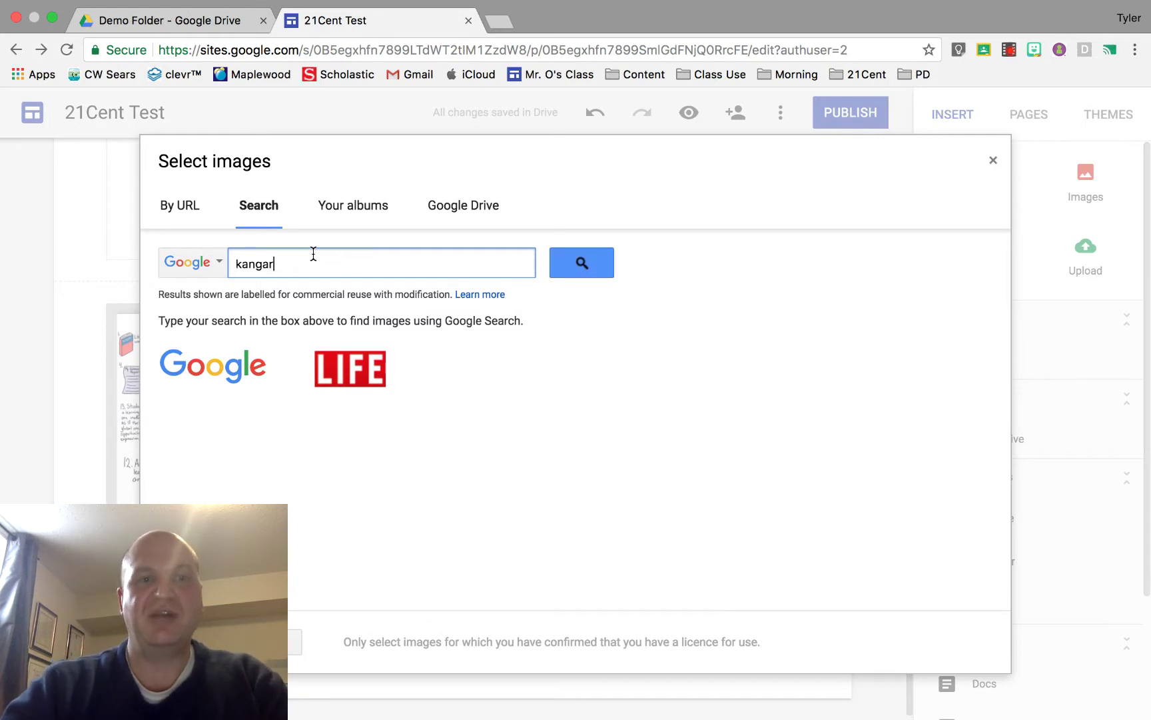
pyautogui.write('oo')
# Step: Run a Google image search for 'kangaroo' and browse the results
pyautogui.press('Return')
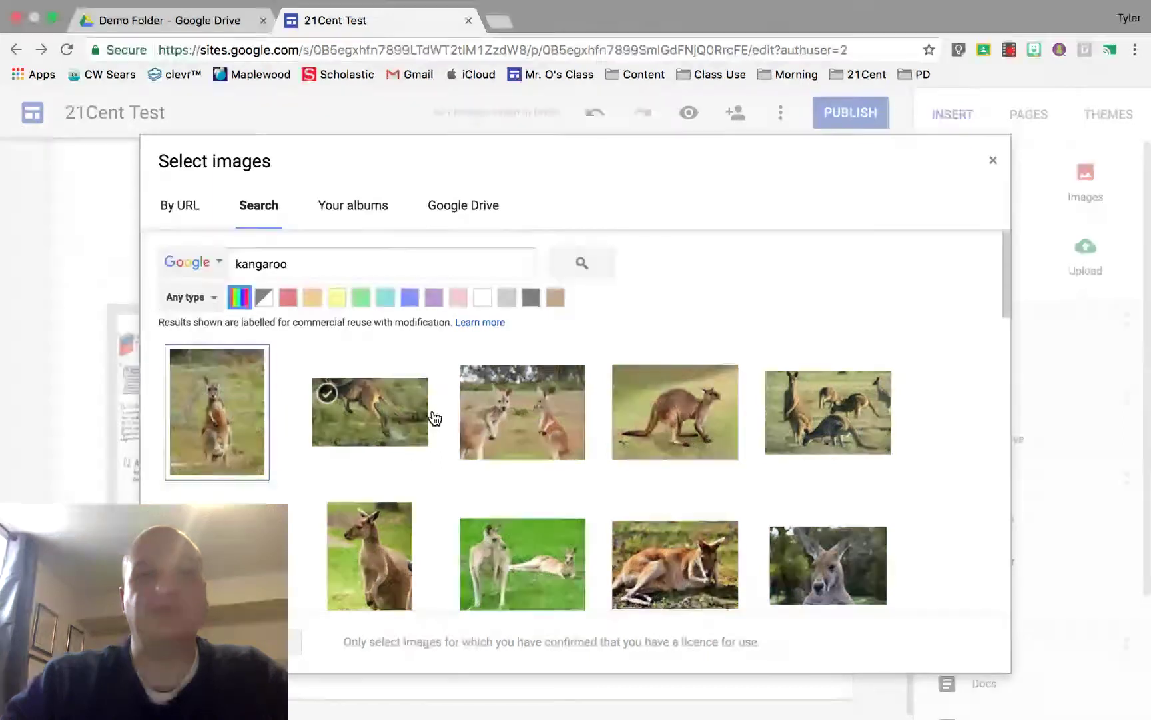
pyautogui.scroll(-2, 434, 417)
pyautogui.scroll(-3, 435, 418)
pyautogui.scroll(-2, 433, 417)
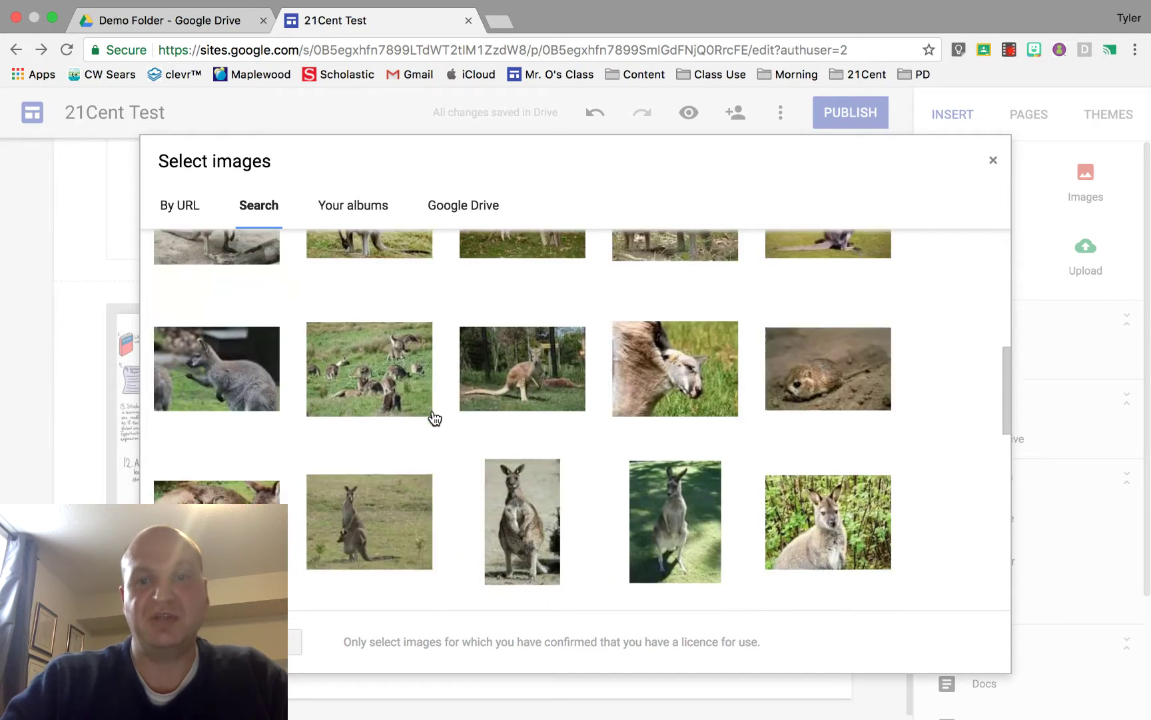
pyautogui.scroll(5, 433, 417)
pyautogui.scroll(1, 297, 284)
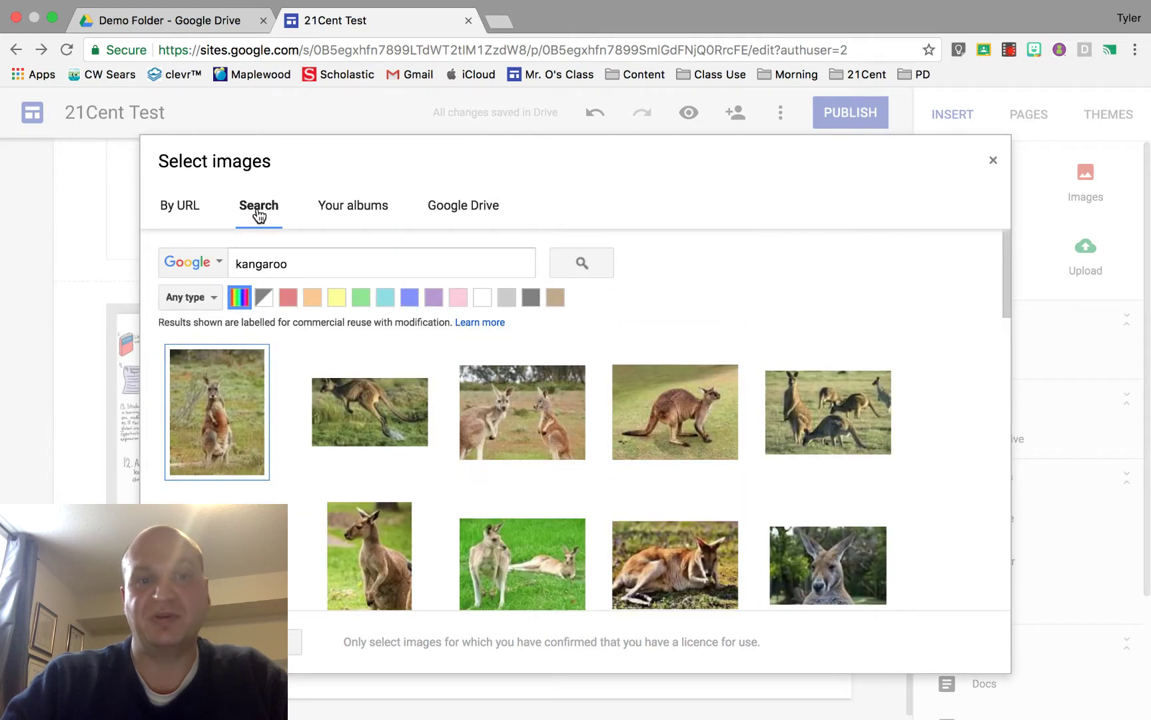
# Step: Insert the Manis_temminckii pangolin photo from Drive's 21Cent Tuesday > Demo Folder
pyautogui.click(369, 205)
pyautogui.scroll(-3, 504, 393)
pyautogui.scroll(3, 504, 393)
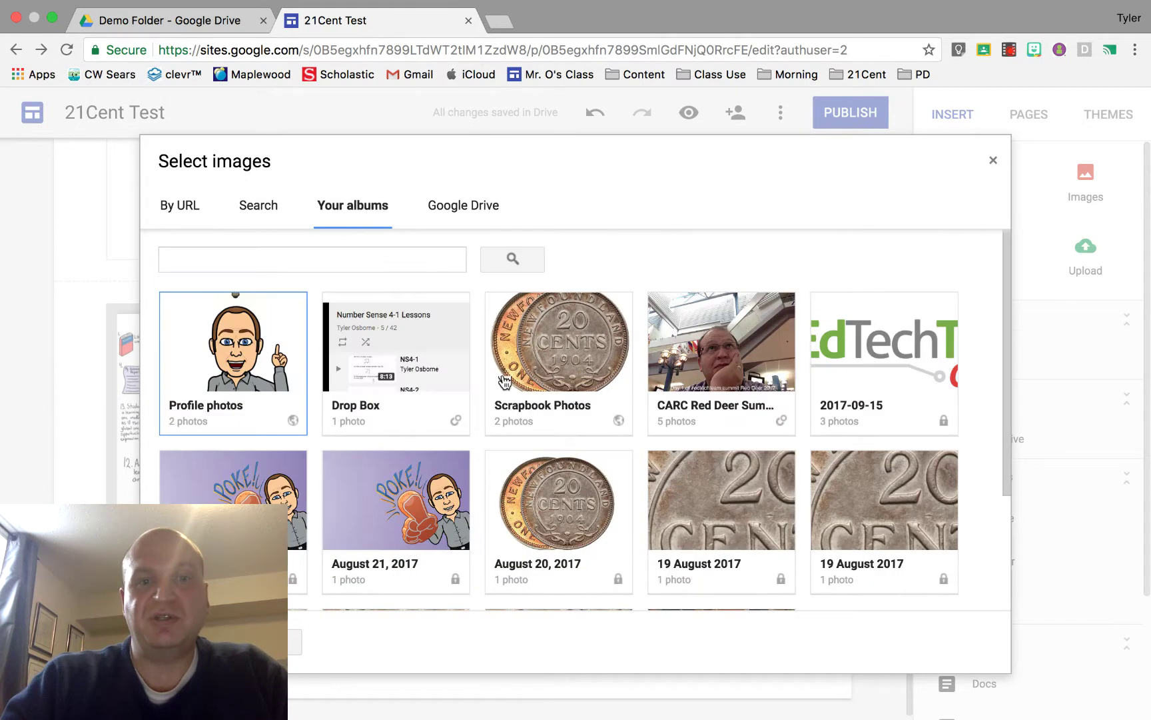
pyautogui.click(463, 207)
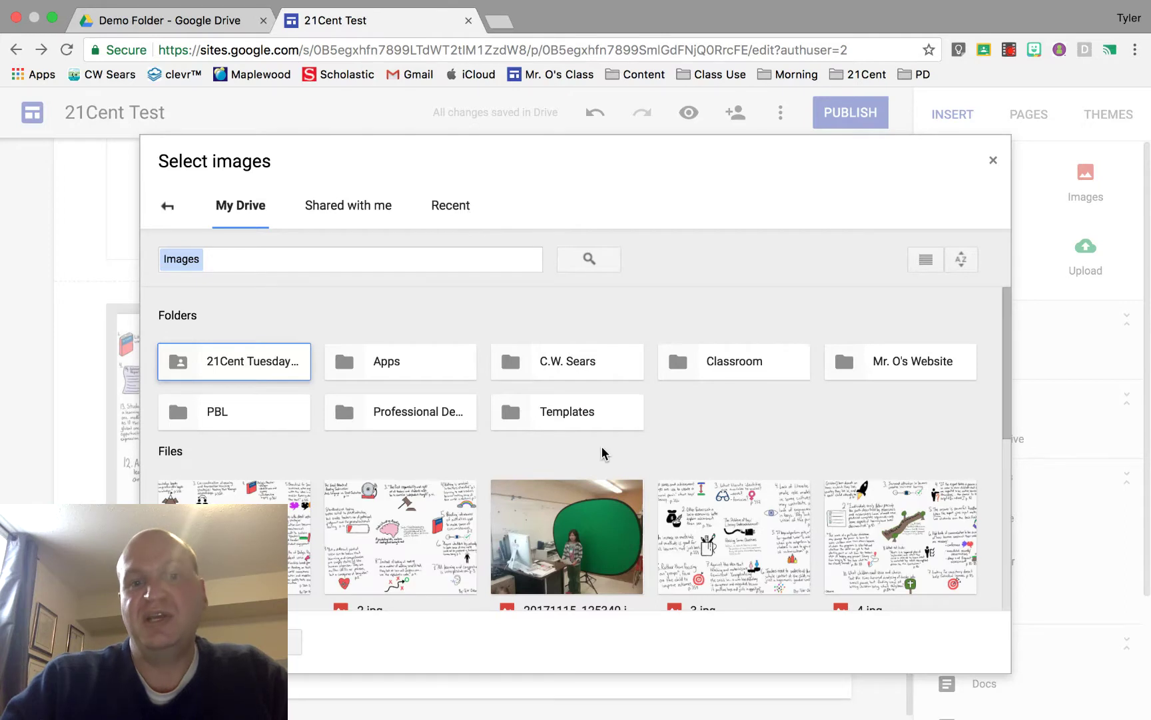
pyautogui.scroll(-5, 603, 452)
pyautogui.scroll(5, 602, 452)
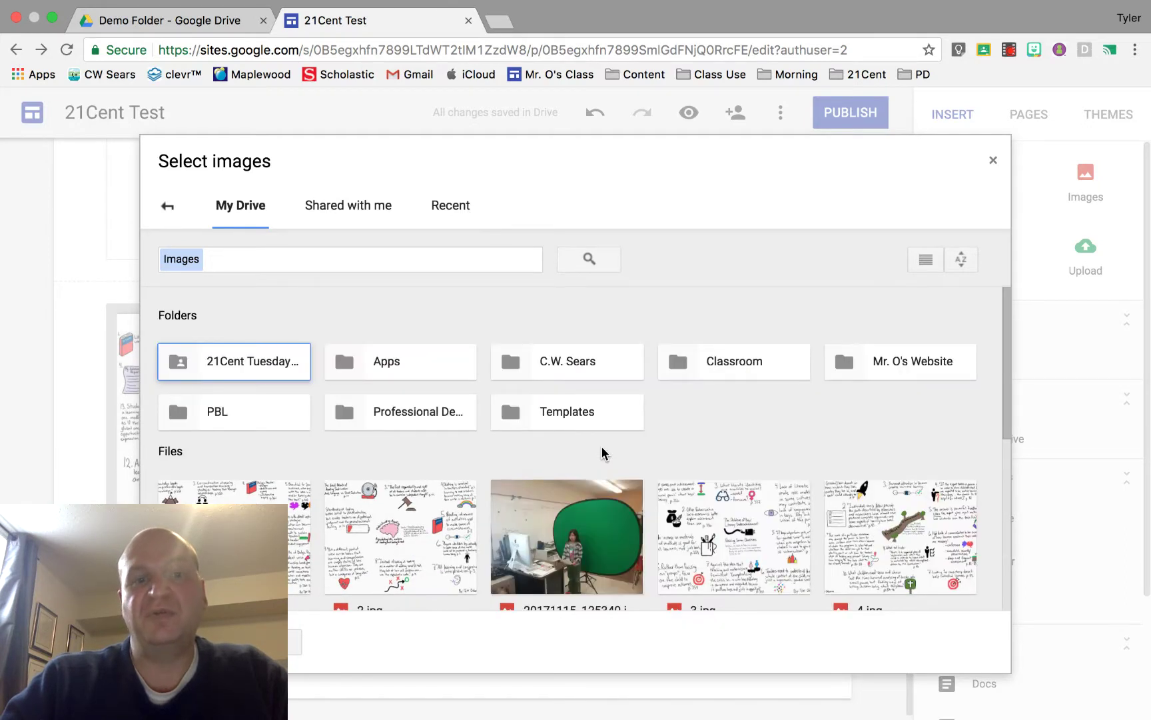
pyautogui.scroll(-3, 602, 453)
pyautogui.scroll(3, 603, 452)
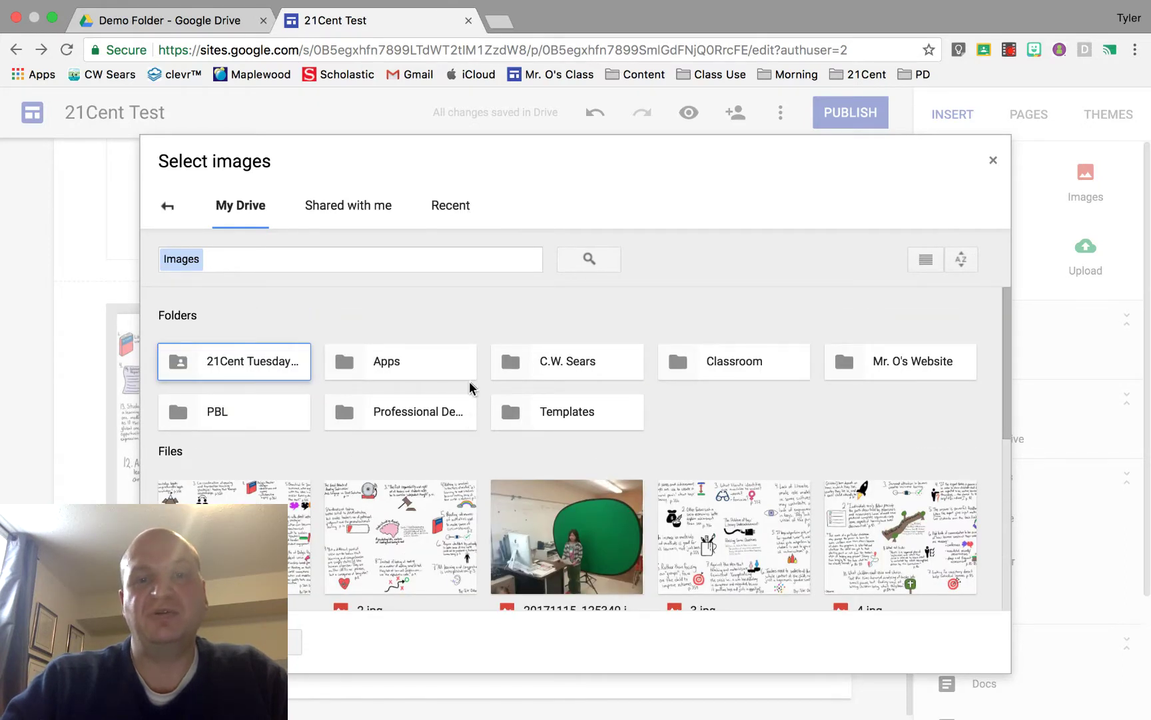
pyautogui.doubleClick(288, 360)
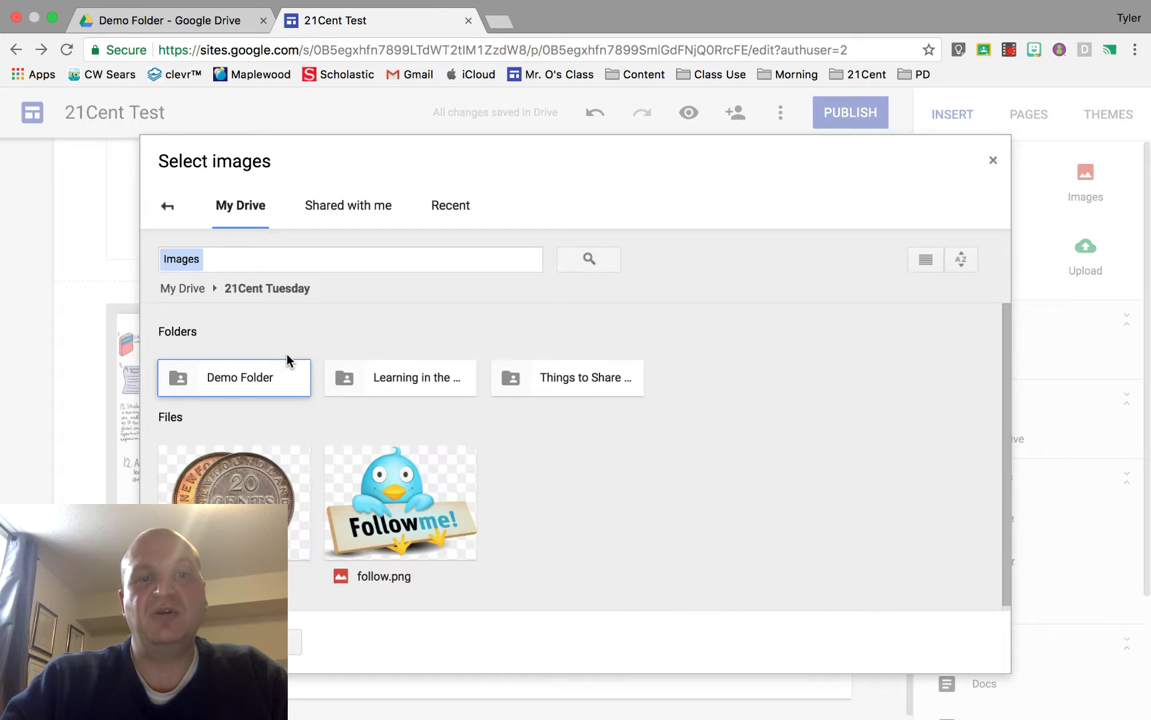
pyautogui.doubleClick(256, 386)
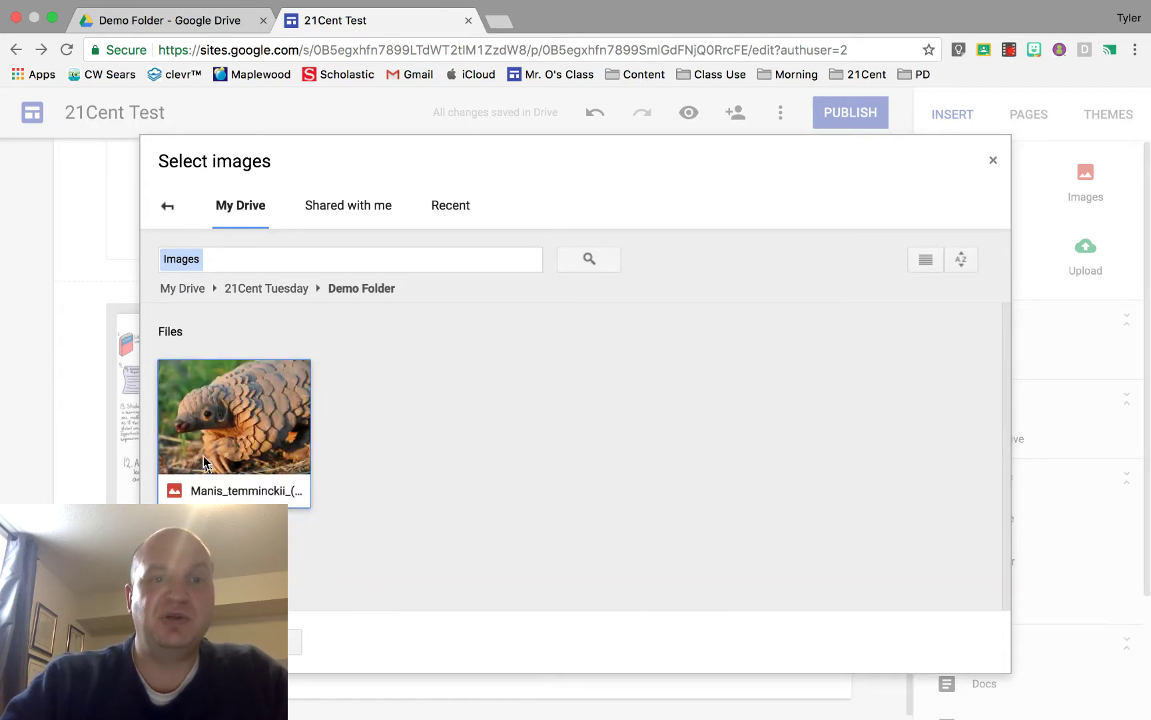
pyautogui.click(228, 437)
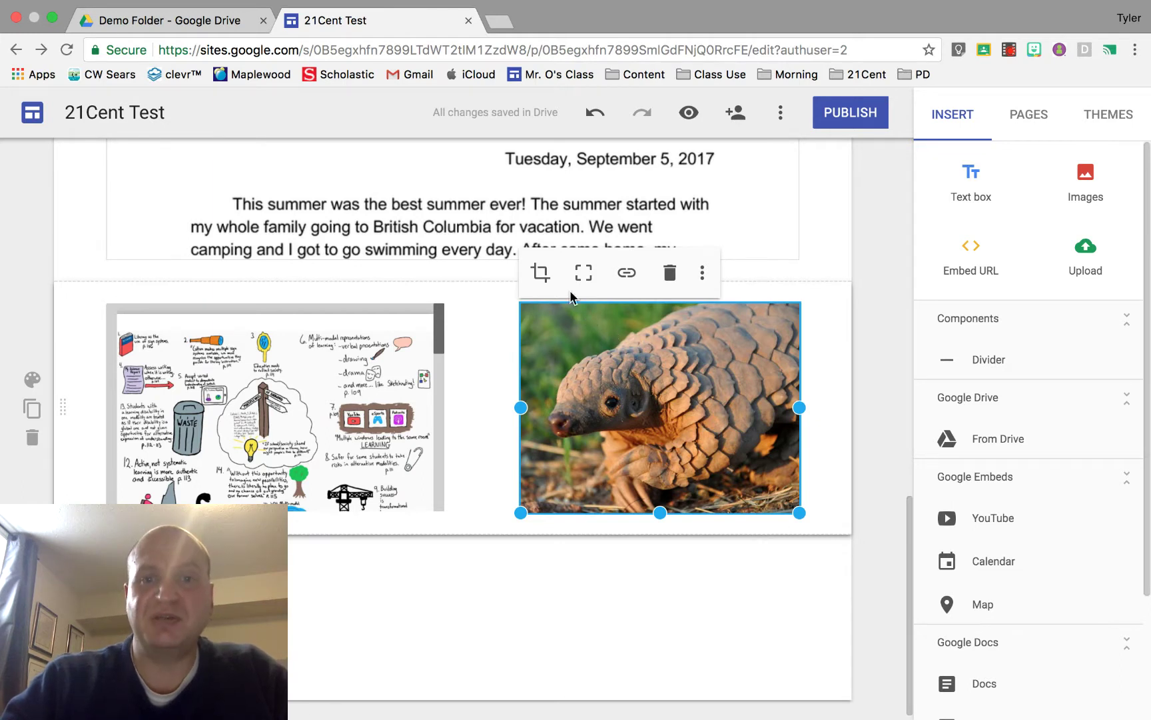
pyautogui.click(540, 272)
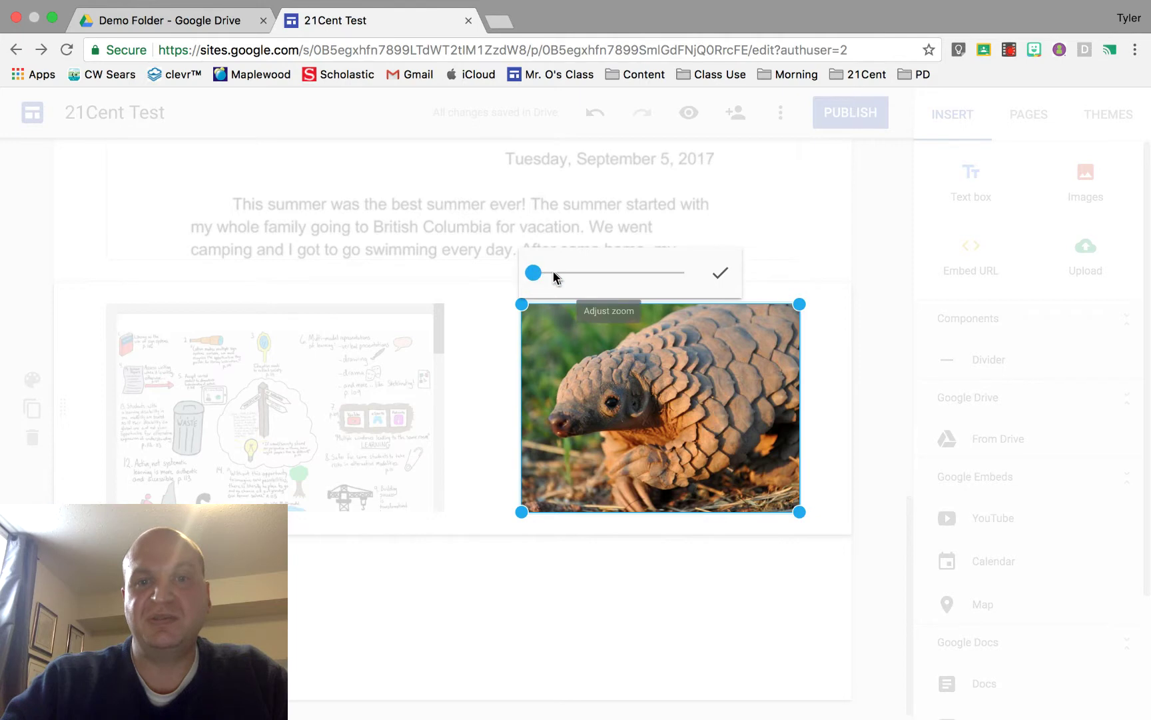
pyautogui.moveTo(552, 274); pyautogui.dragTo(577, 272)
pyautogui.moveTo(655, 393); pyautogui.dragTo(723, 411)
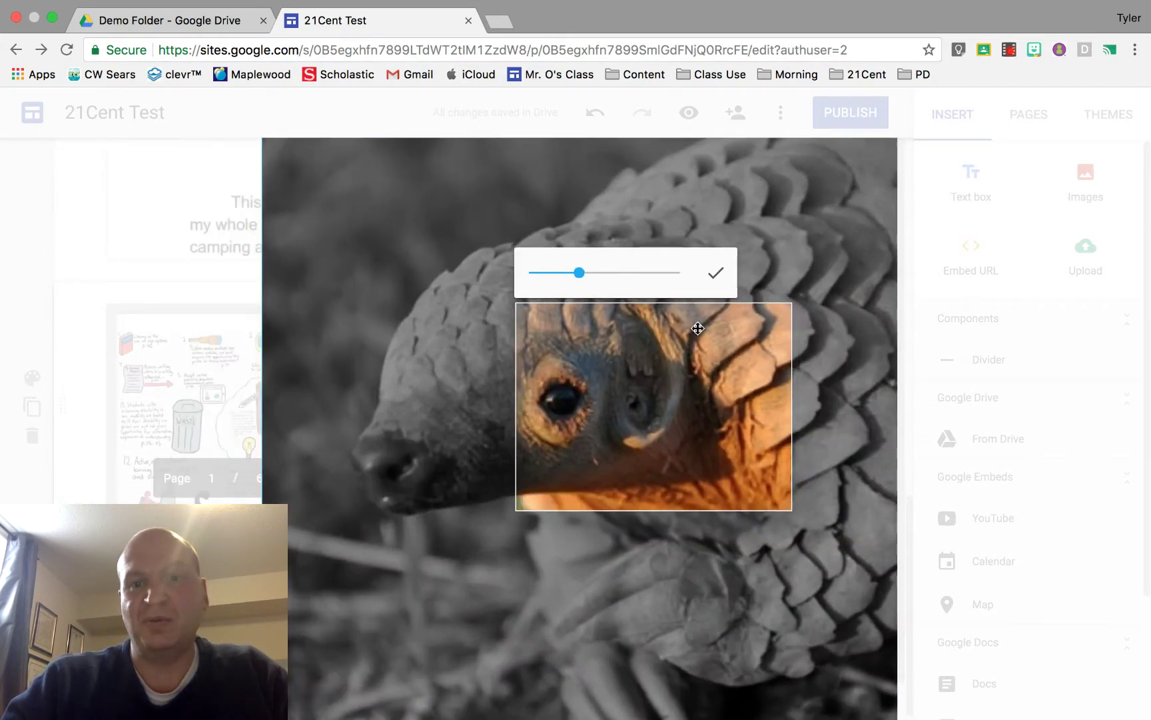
pyautogui.click(531, 275)
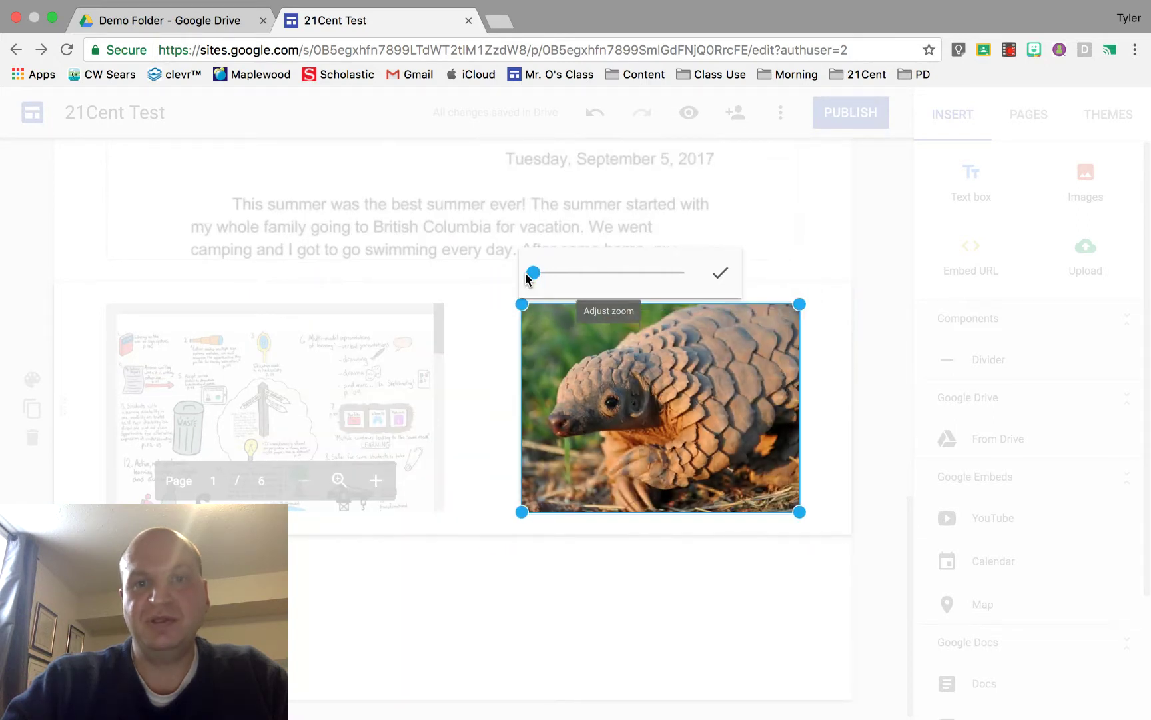
pyautogui.click(723, 274)
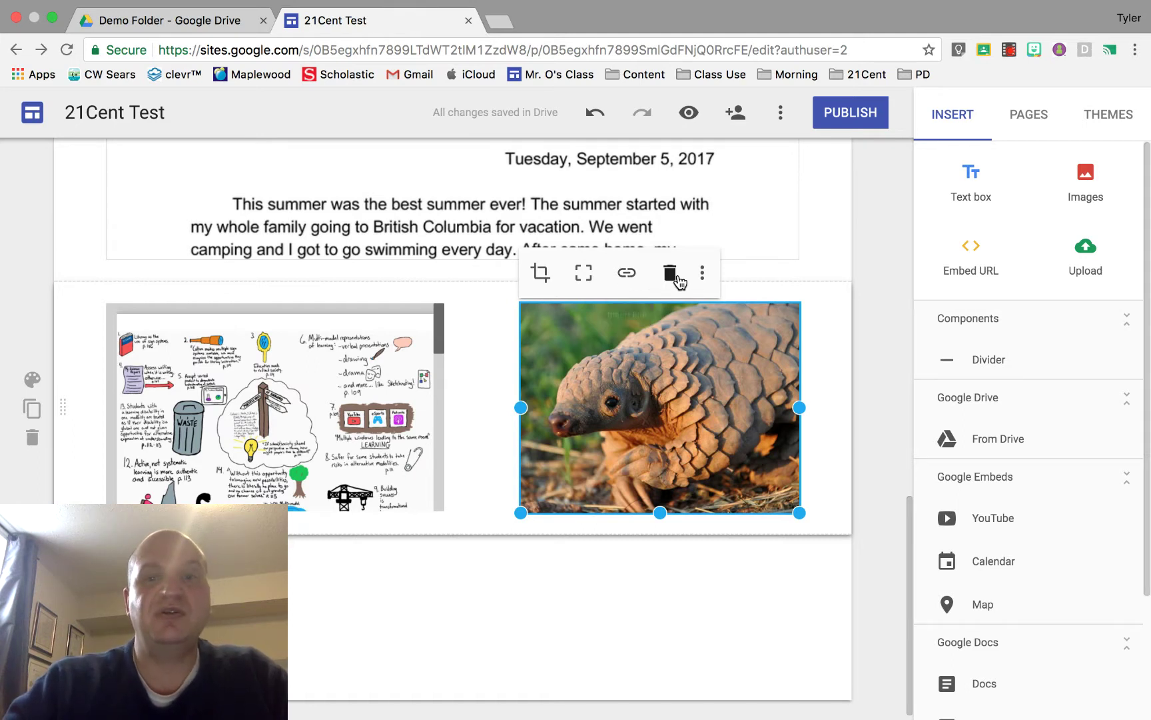
pyautogui.click(702, 281)
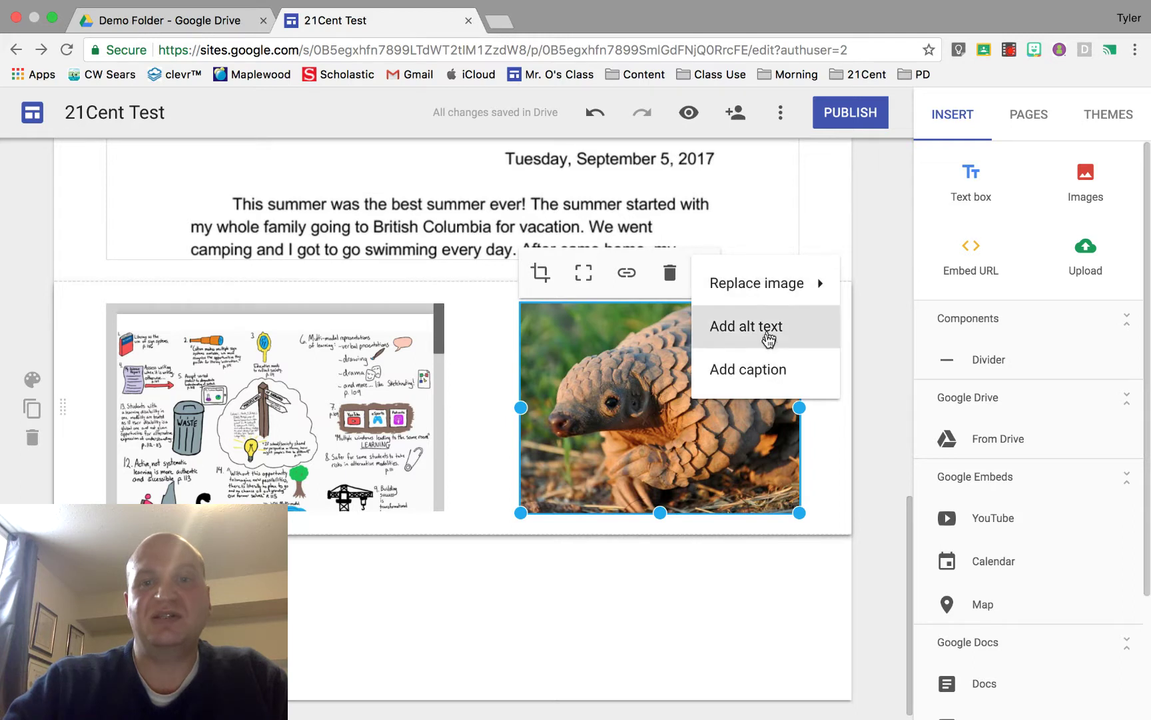
# Step: Stretch the pangolin photo's left edge toward the sketchnote image, then deselect it
pyautogui.click(825, 443)
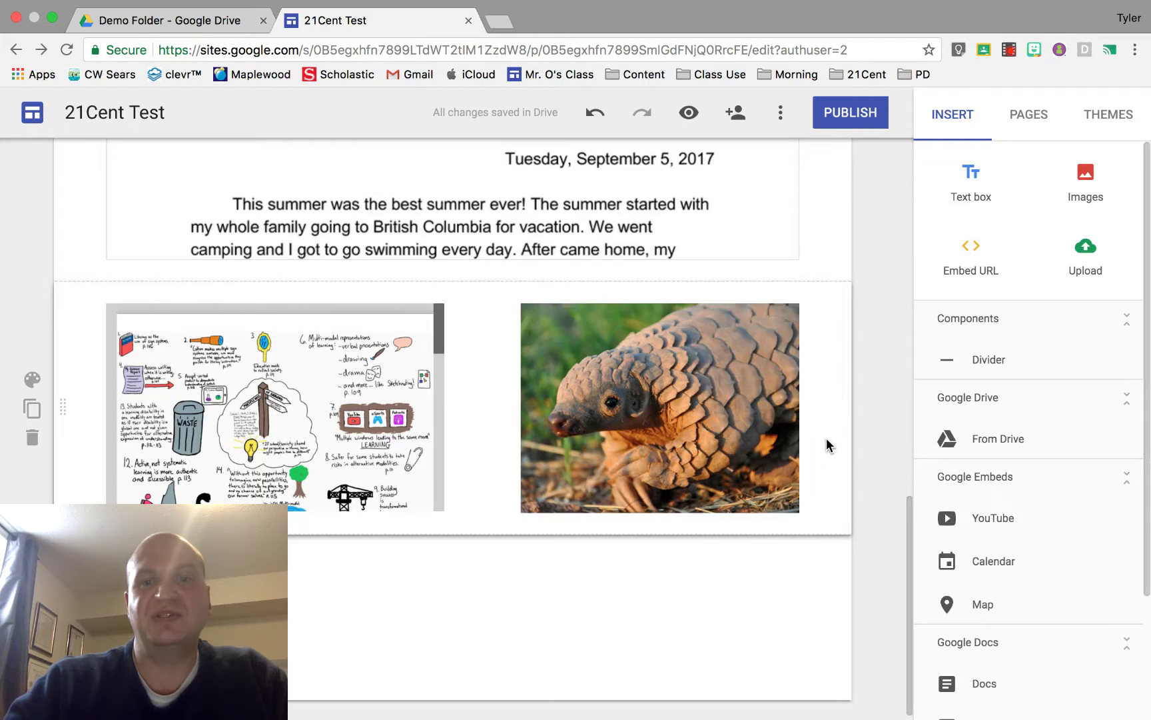
pyautogui.click(521, 408)
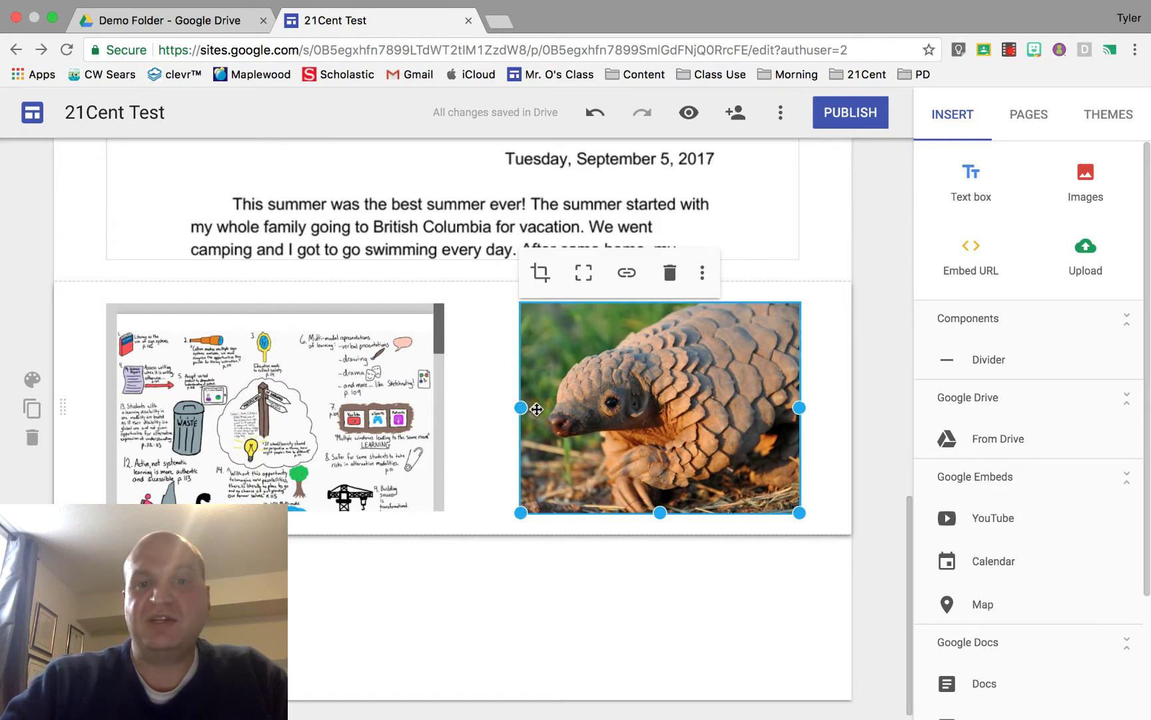
pyautogui.moveTo(524, 411); pyautogui.dragTo(478, 413)
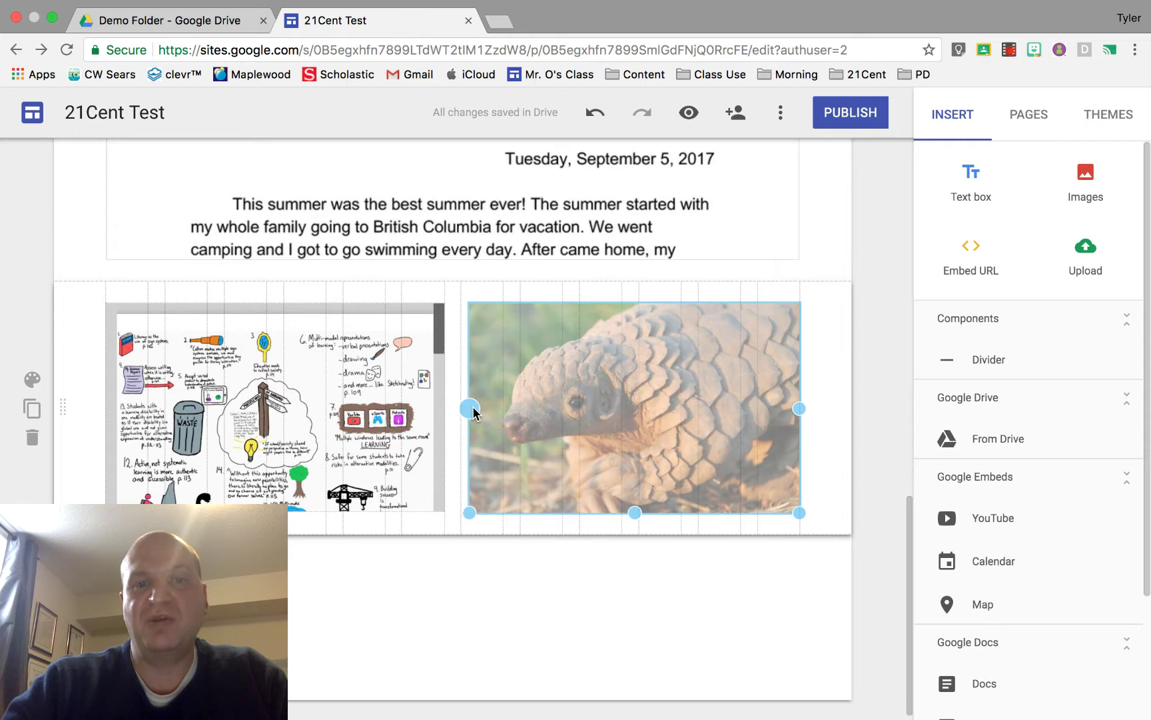
pyautogui.moveTo(478, 413); pyautogui.dragTo(467, 410)
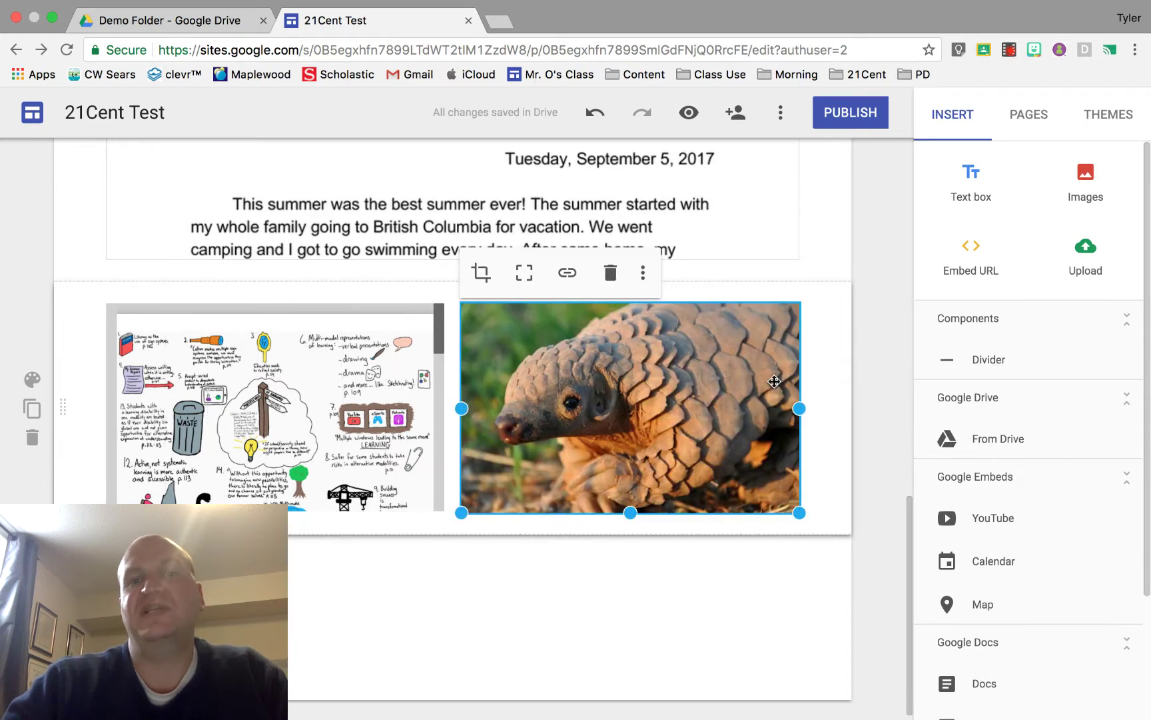
pyautogui.click(839, 382)
pyautogui.scroll(1, 839, 381)
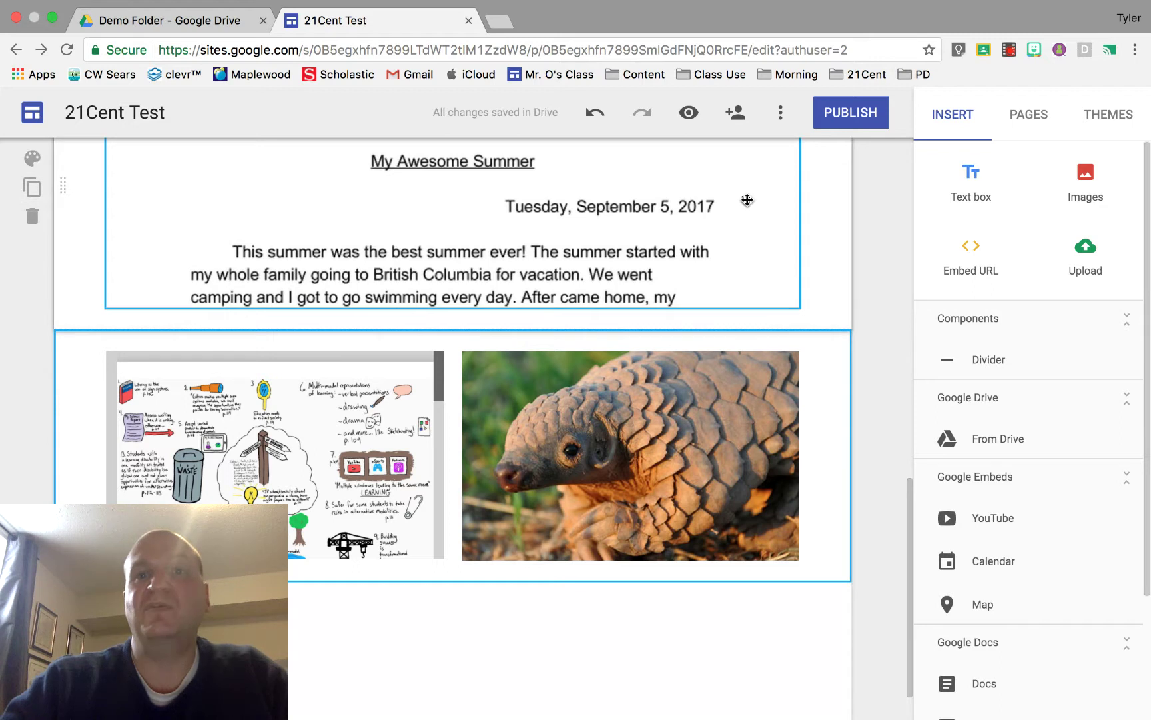
# Step: Preview the page to check the sketch and pangolin photos, then head back to editing
pyautogui.click(690, 114)
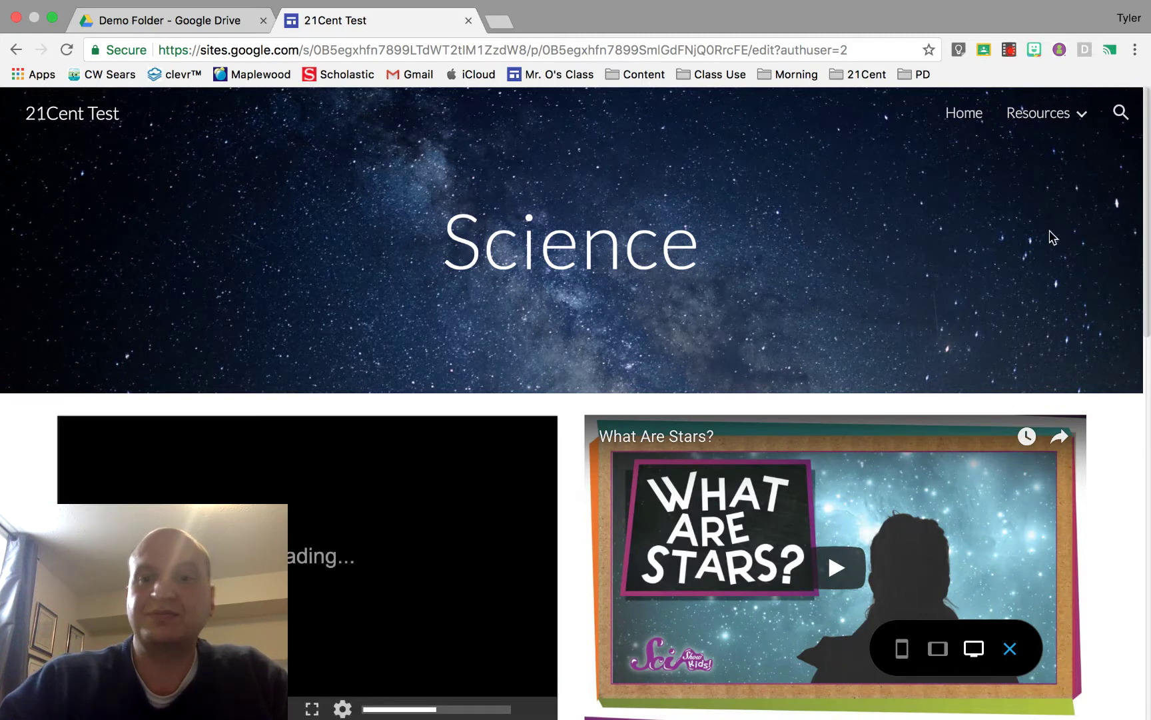
pyautogui.scroll(-2, 1102, 365)
pyautogui.scroll(-2, 1102, 364)
pyautogui.scroll(-2, 1102, 364)
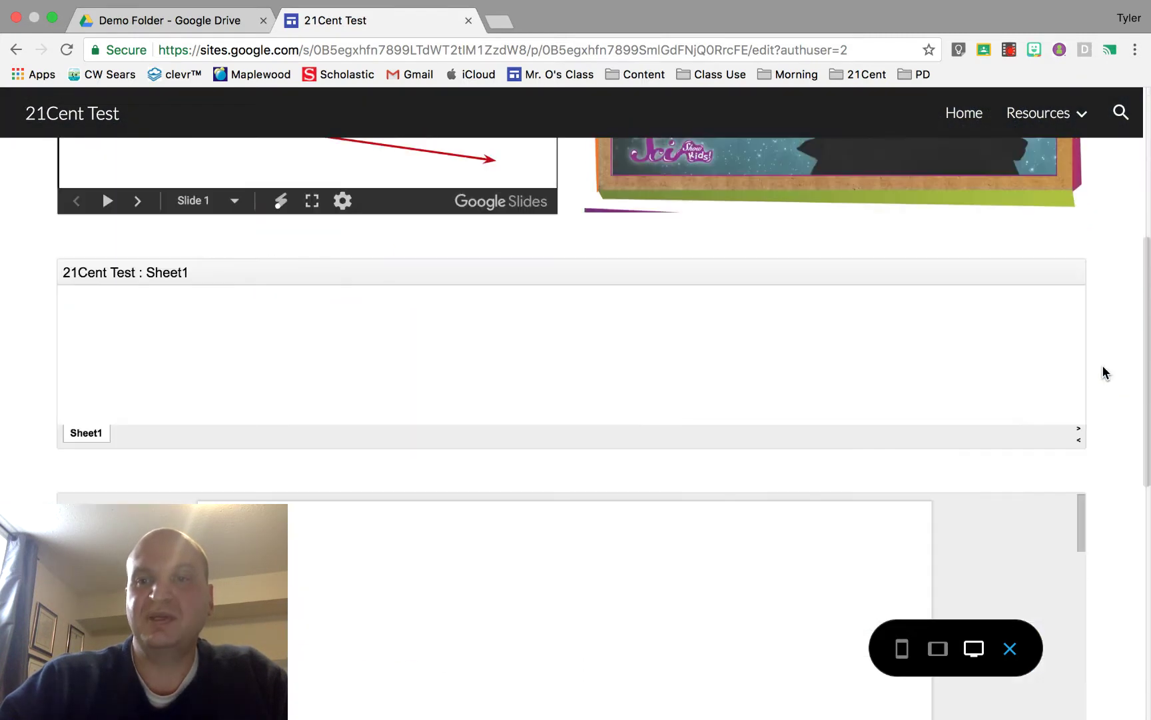
pyautogui.scroll(-5, 1104, 367)
pyautogui.scroll(-1, 1104, 367)
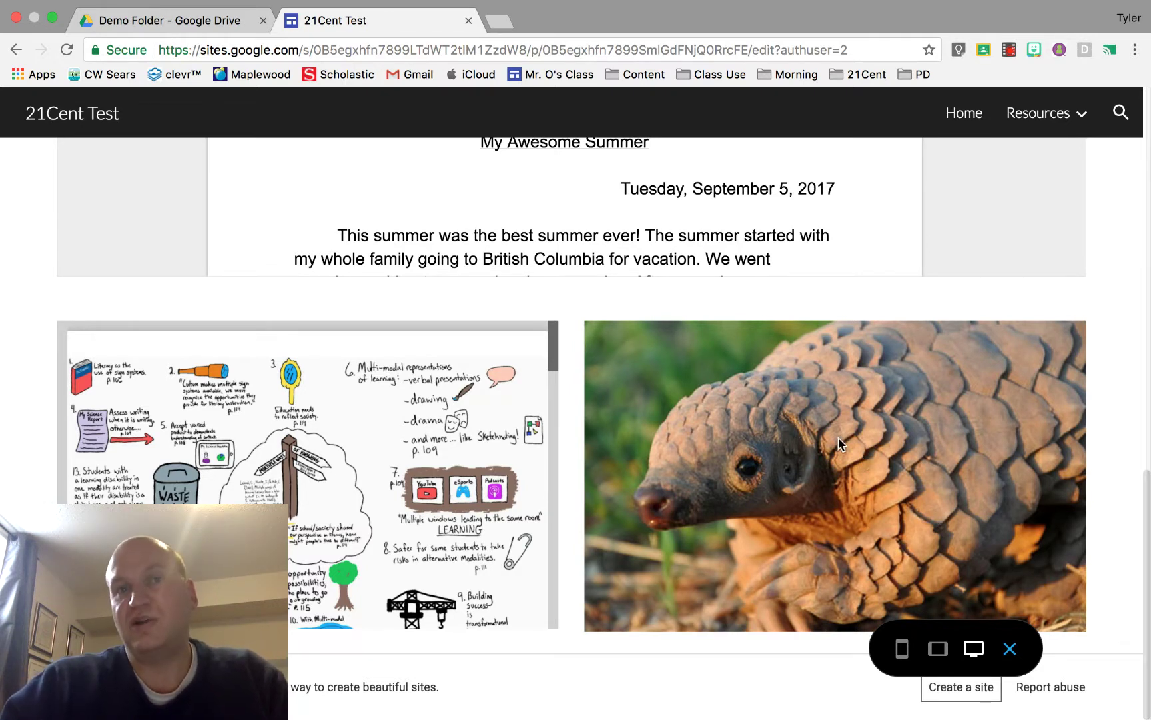
pyautogui.click(1010, 648)
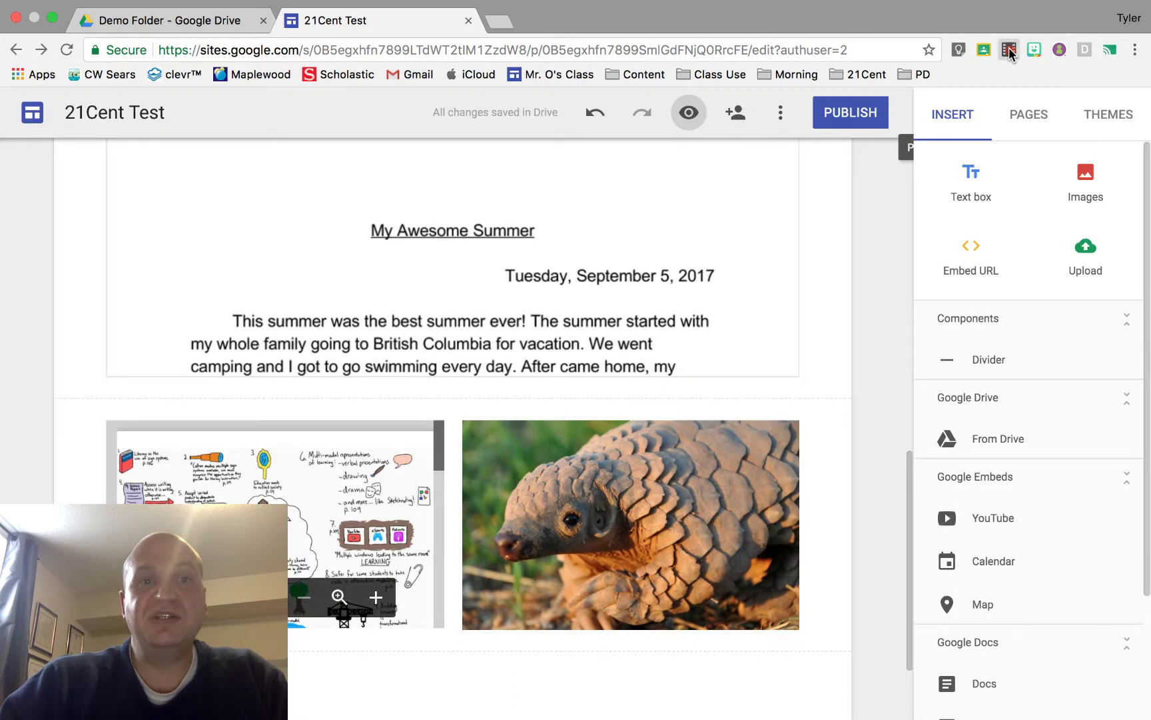
# Step: Exit the preview with the X in the device toolbar to resume editing
pyautogui.click(1011, 52)
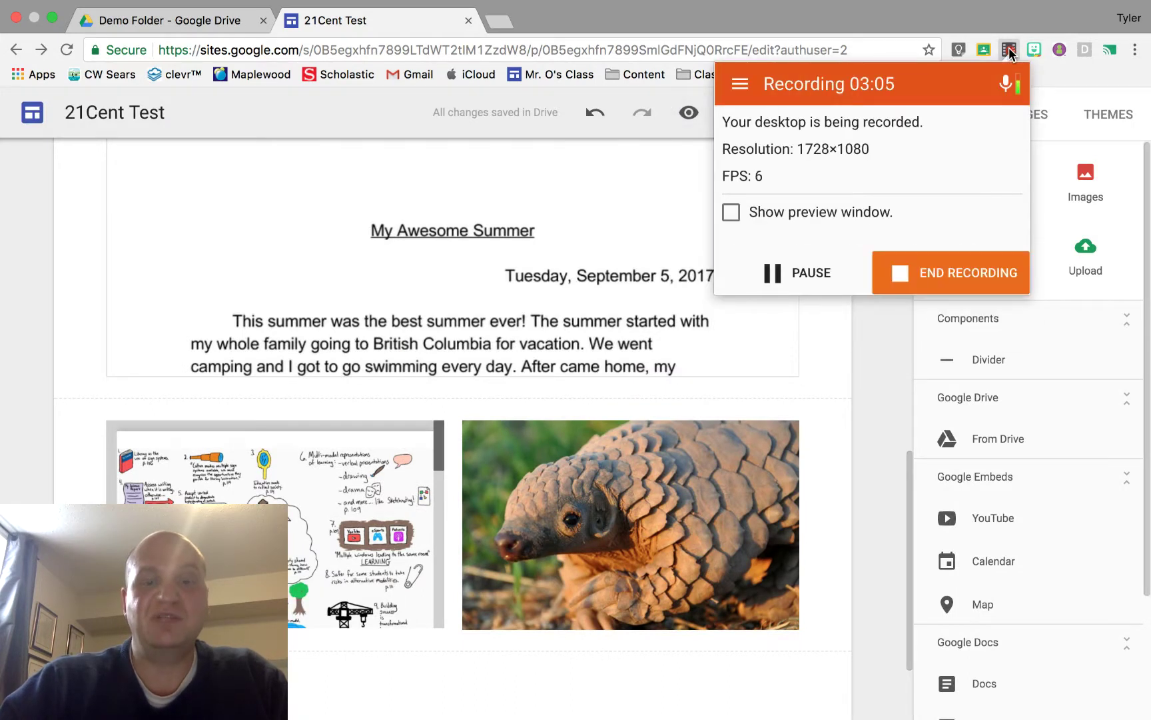